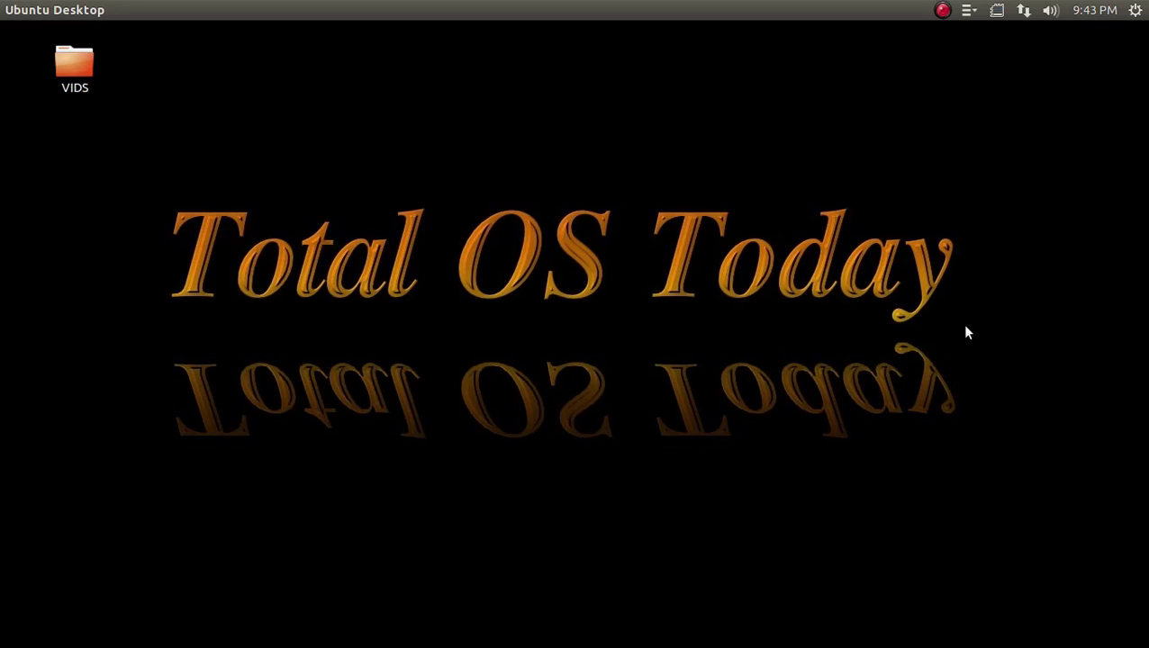
{"action": "left_click", "coordinate": [1094, 10]}
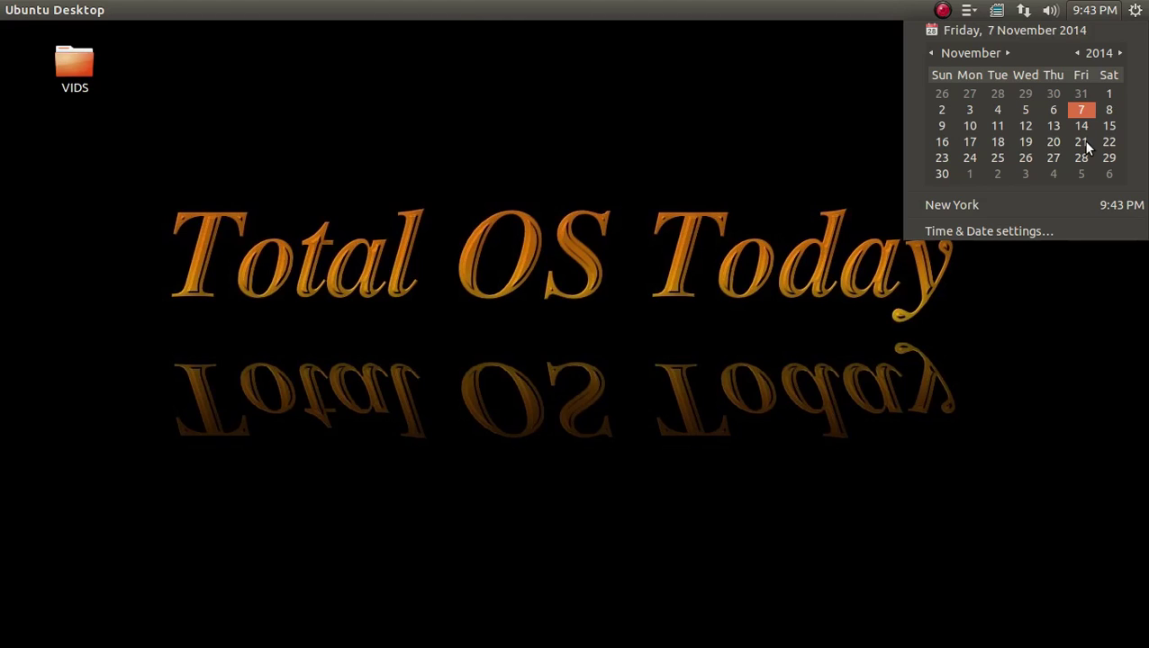
{"action": "left_click", "coordinate": [851, 147]}
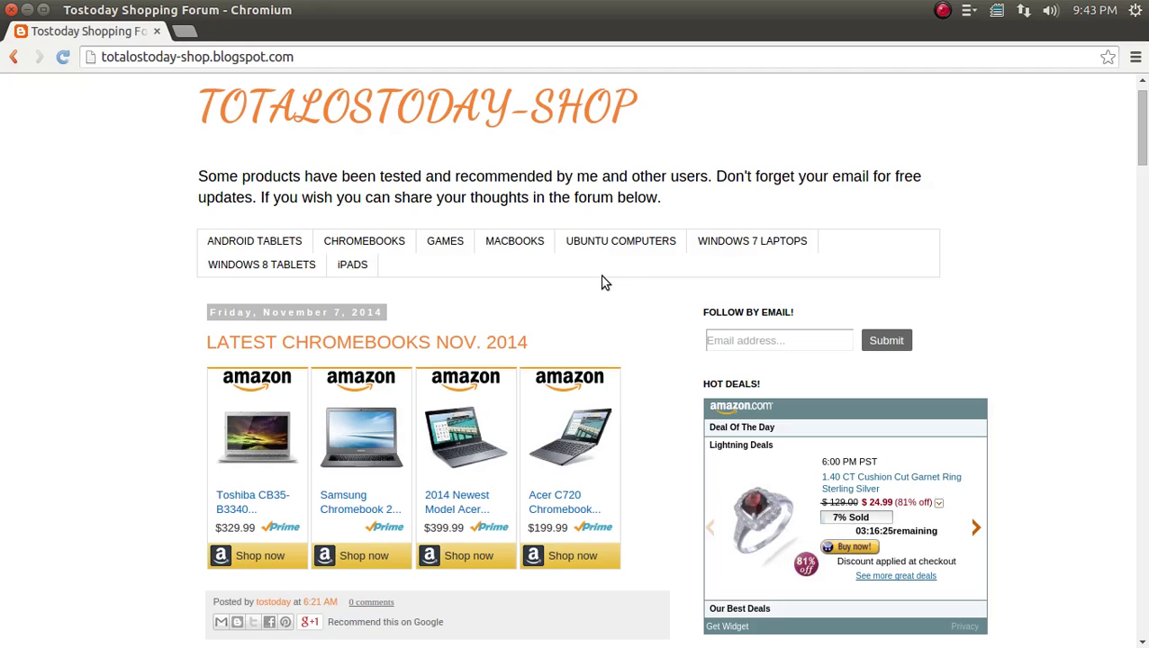
{"action": "key", "text": "ctrl+alt+Left"}
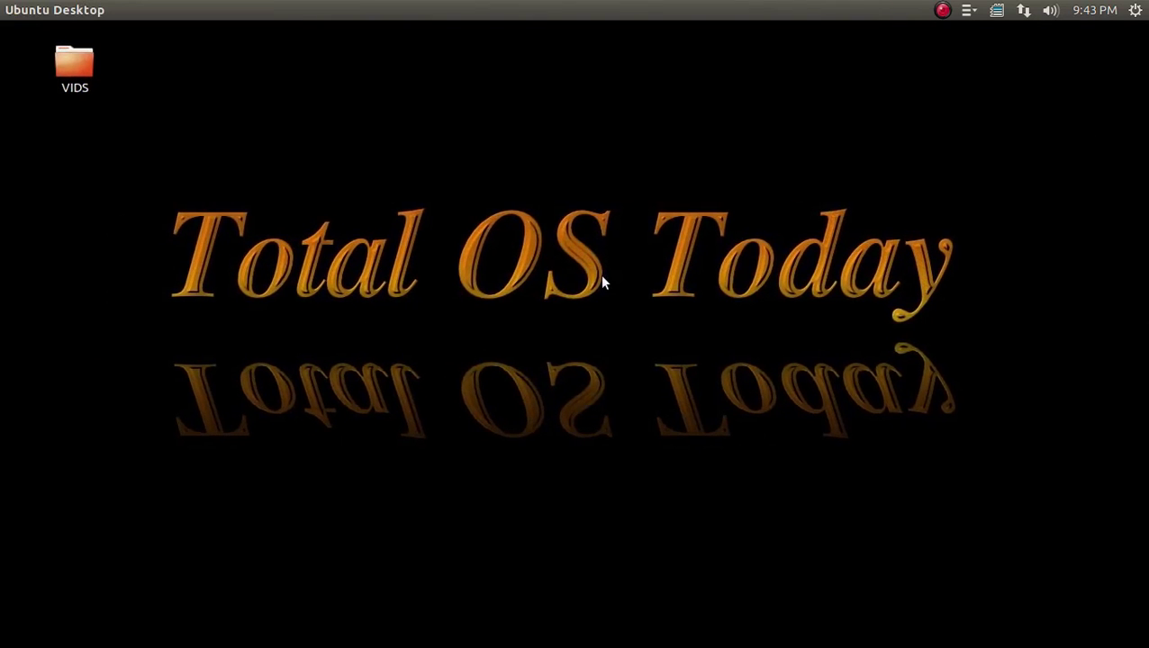